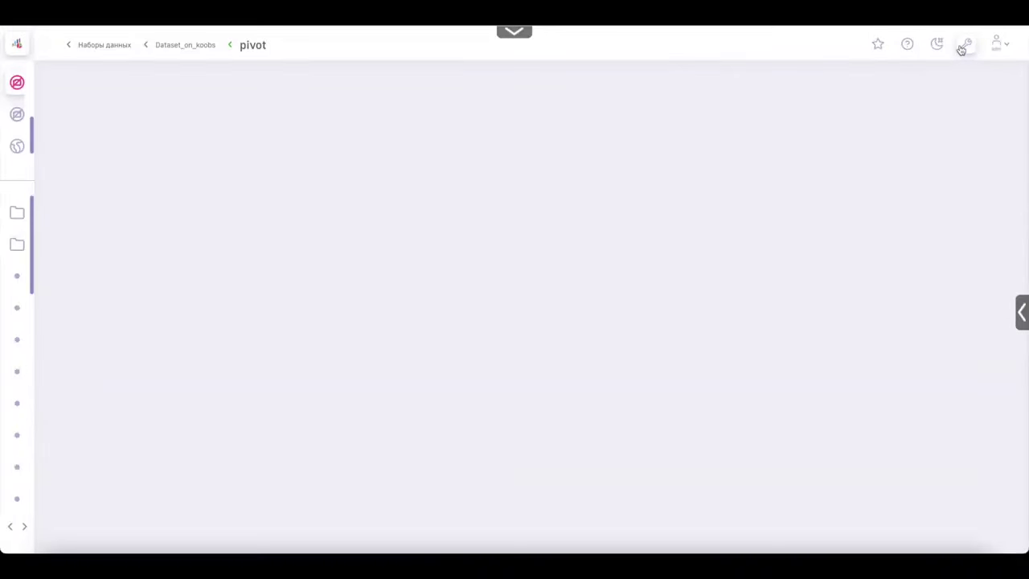
Switch the dashboard into edit mode so the widget palette with Сводная таблица appears
click(963, 46)
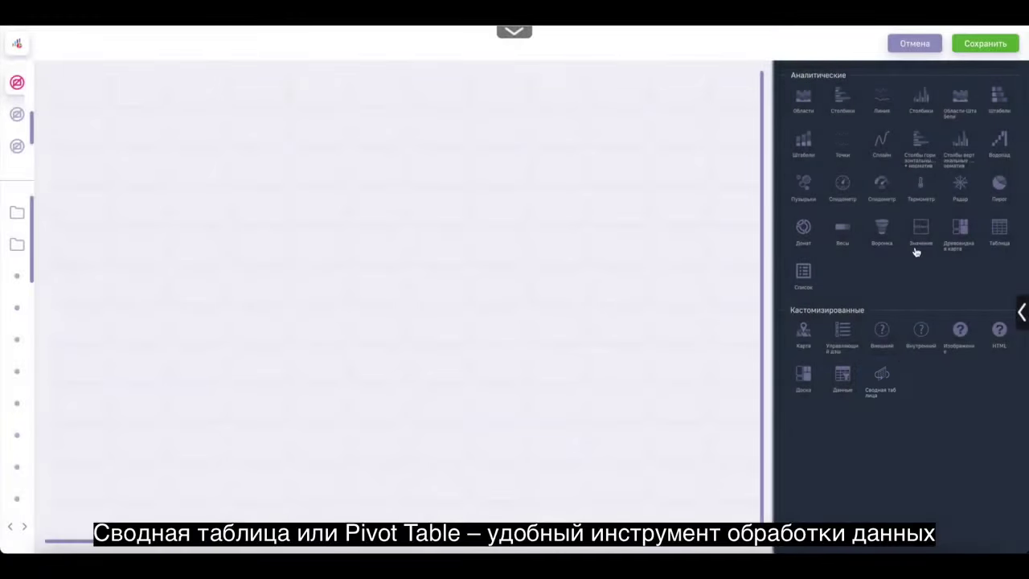
Place a pivot table widget titled 'Сводная таблица' using the excel_new_koob cube
drag(882, 374, 81, 95)
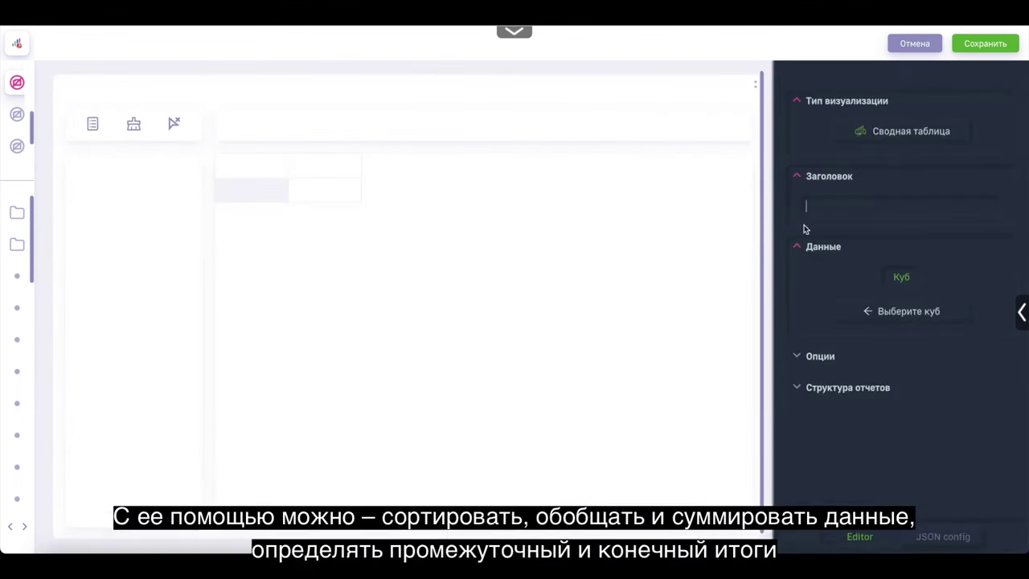
text(Сводная табл)
text(ица)
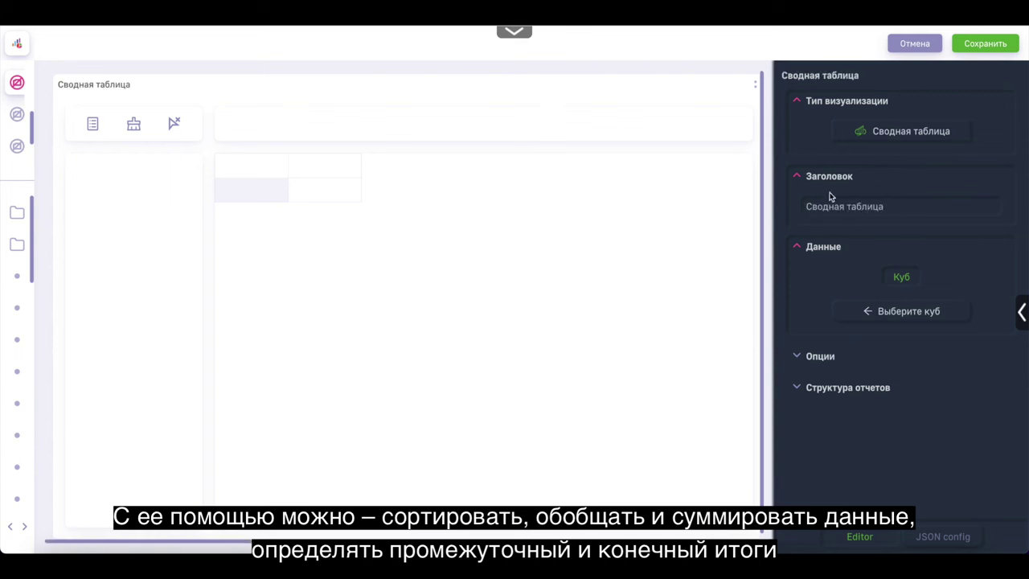
click(859, 312)
click(702, 368)
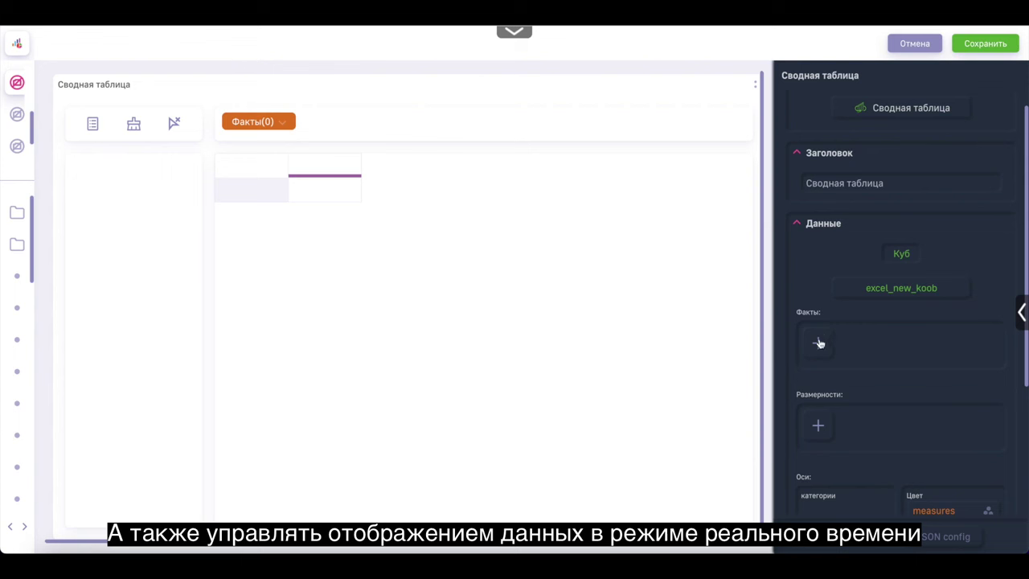
Add Цена as four facts: average, sum, min and max
click(818, 342)
click(675, 347)
click(812, 346)
click(681, 348)
click(817, 344)
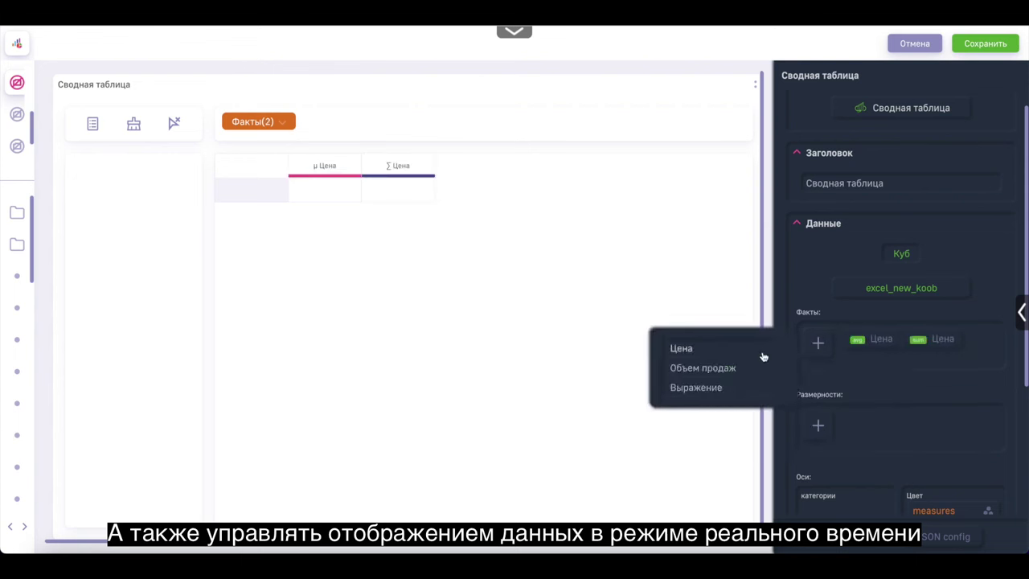
click(681, 348)
click(735, 427)
click(819, 346)
click(681, 347)
Add Объем продаж as four facts: average, sum, min and max
click(776, 452)
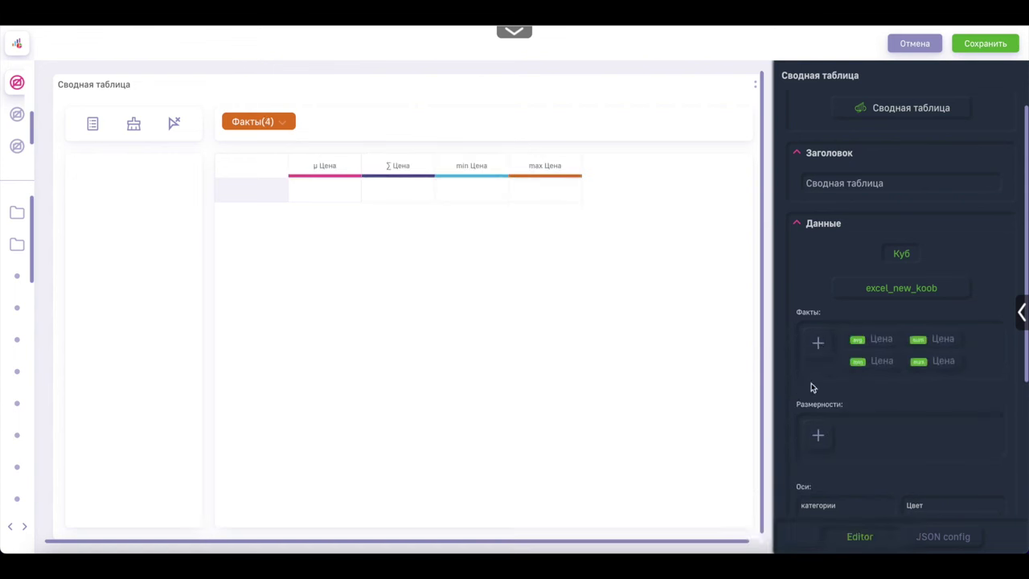
click(818, 343)
click(703, 367)
click(764, 393)
click(819, 342)
click(702, 368)
click(688, 458)
click(818, 344)
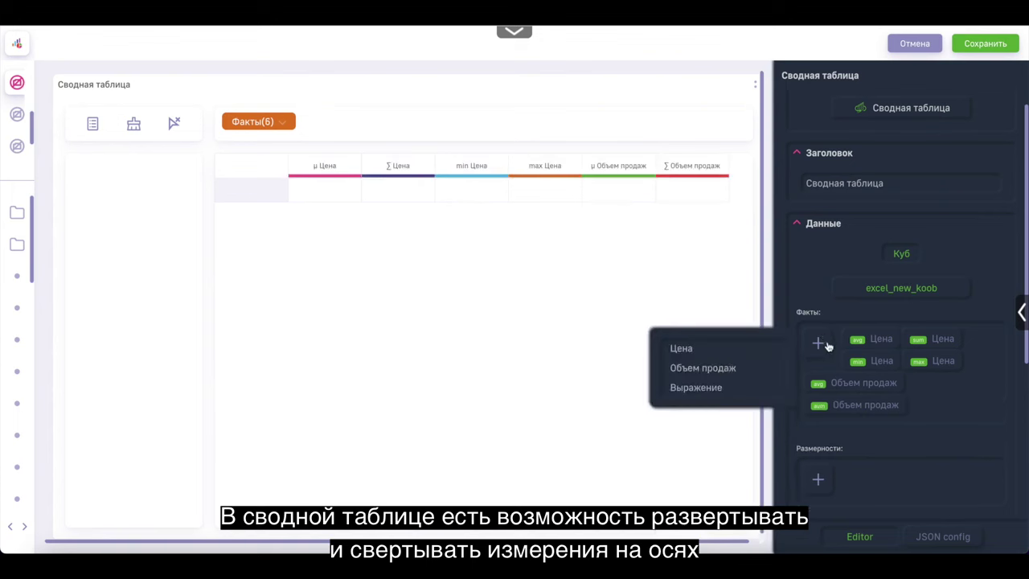
click(723, 366)
click(723, 365)
click(818, 344)
click(708, 366)
click(686, 402)
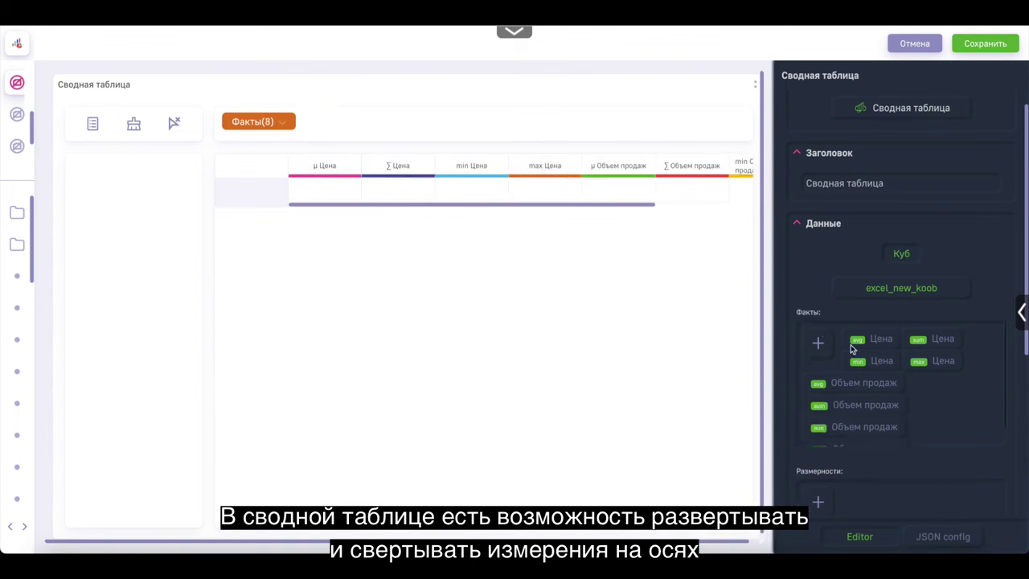
scroll(855, 349, down, 5)
Add dimensions Категория, Город происхождения, Идентификатор магазина, Город and Значимость, then save the widget
click(818, 291)
click(693, 296)
click(818, 291)
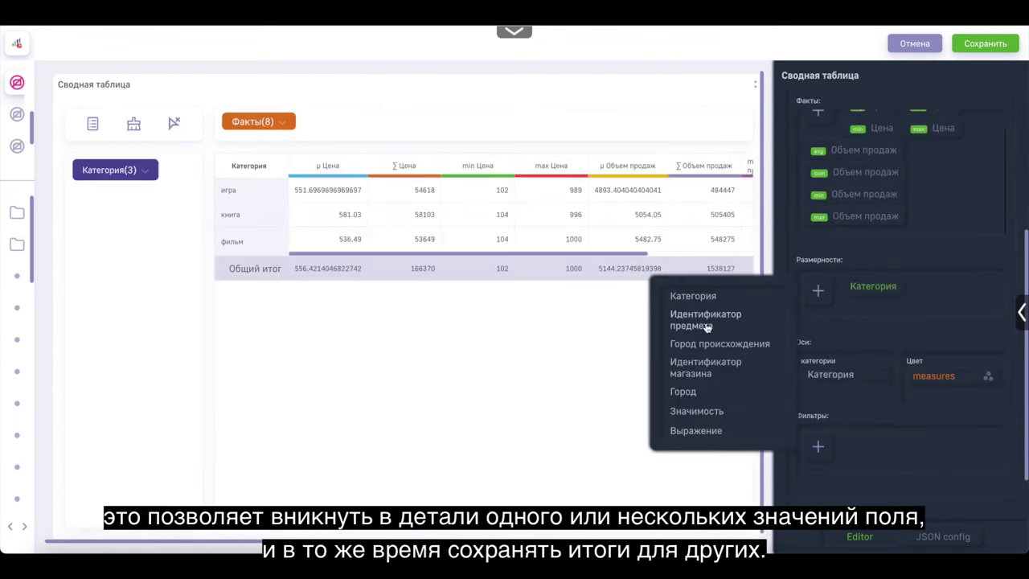
click(720, 343)
click(818, 291)
click(705, 366)
click(818, 291)
click(683, 391)
click(818, 291)
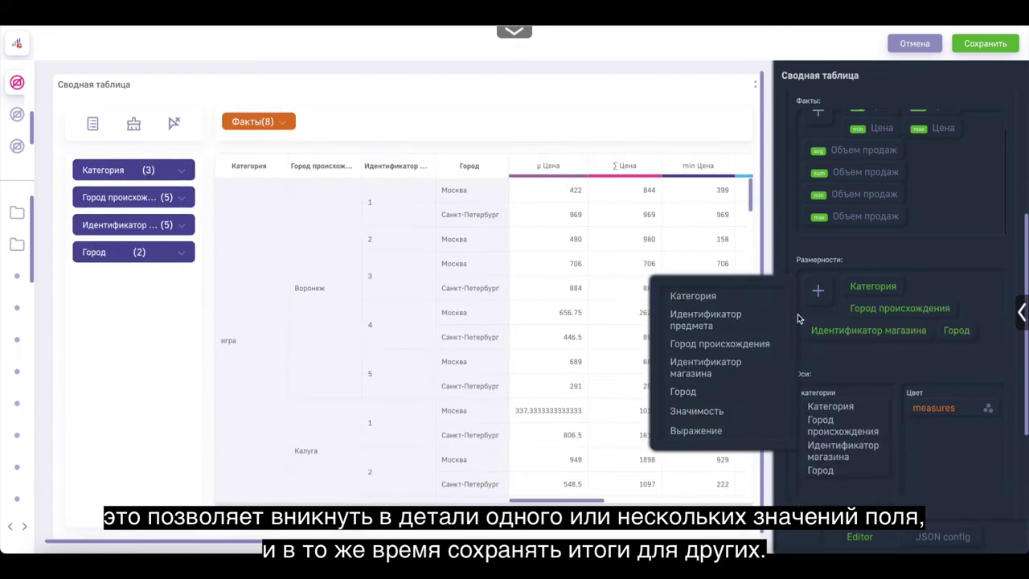
click(696, 411)
click(985, 43)
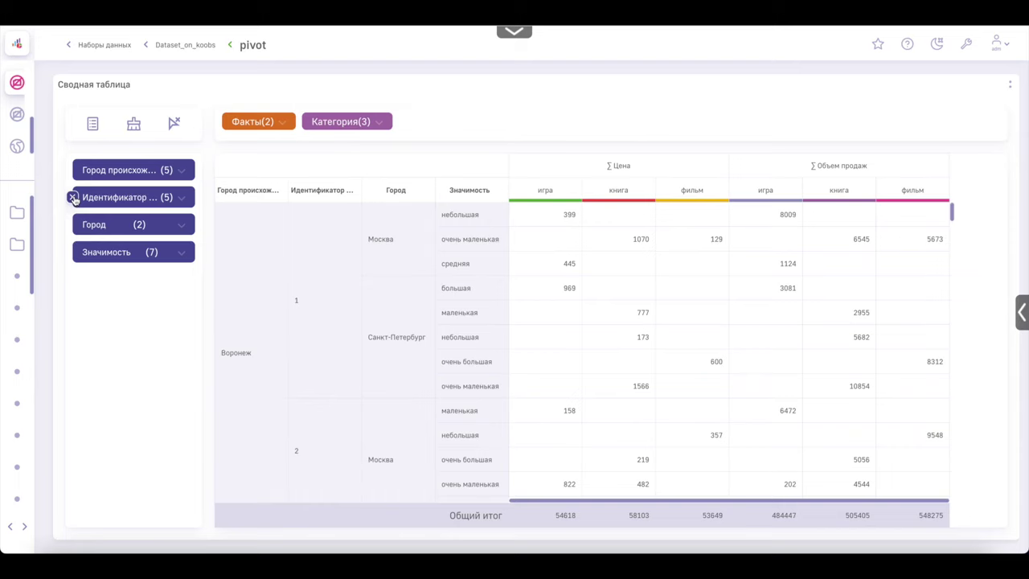
Remove Идентификатор магазина, Город происхождения and Значимость from the pivot rows
click(73, 198)
click(73, 170)
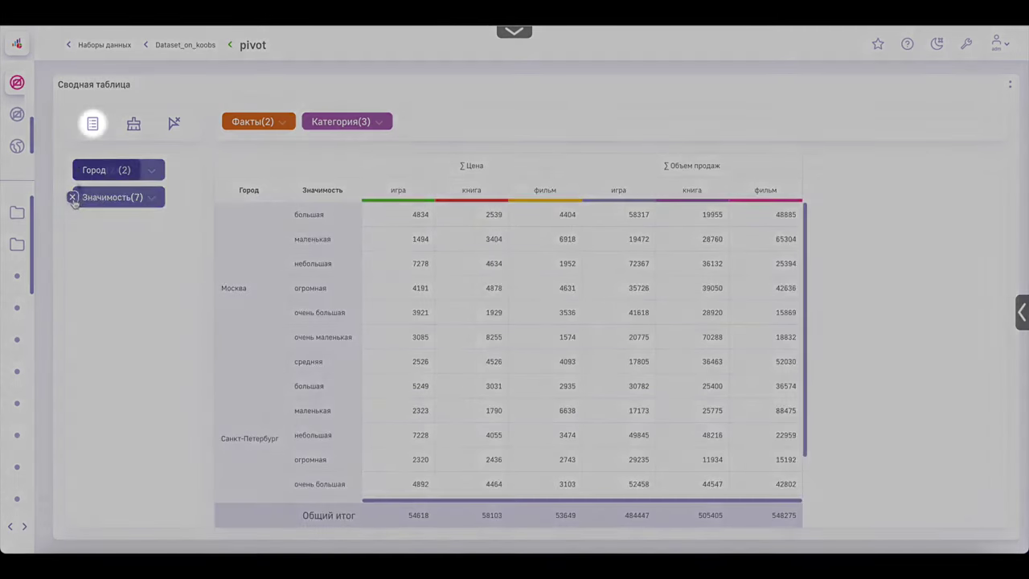
click(72, 197)
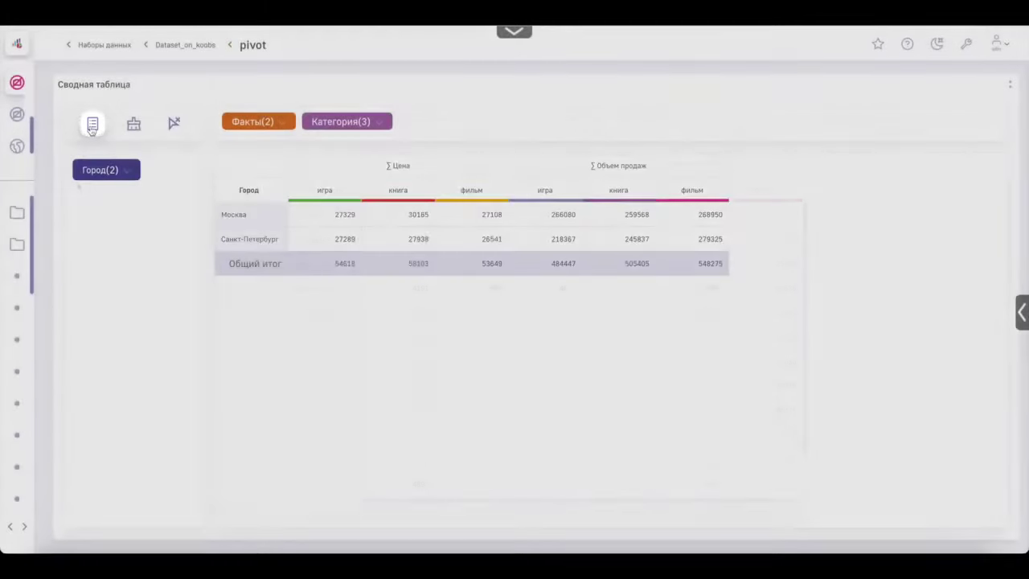
Move Город происхождения back onto the rows beneath Город
click(93, 123)
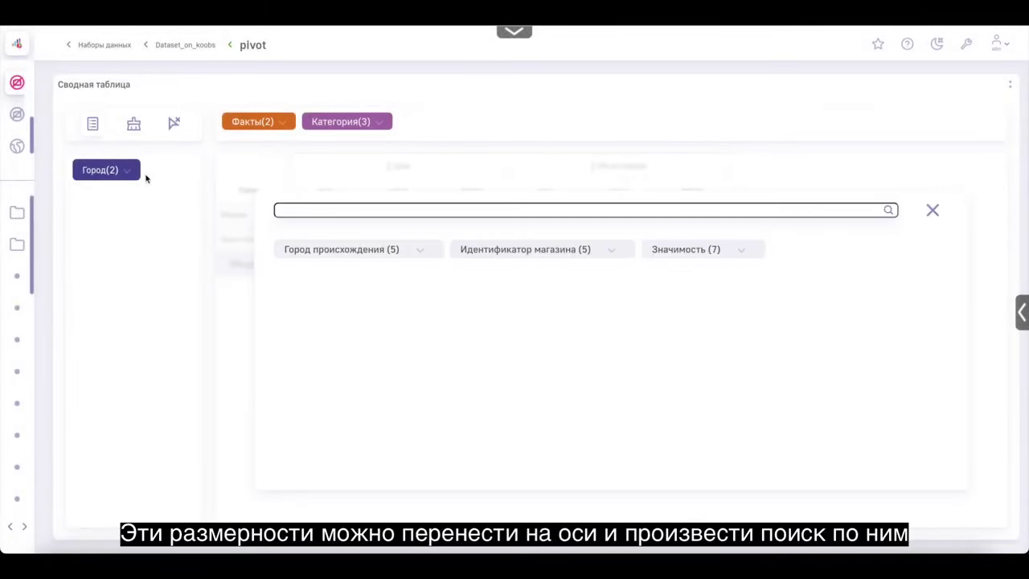
drag(416, 254, 169, 230)
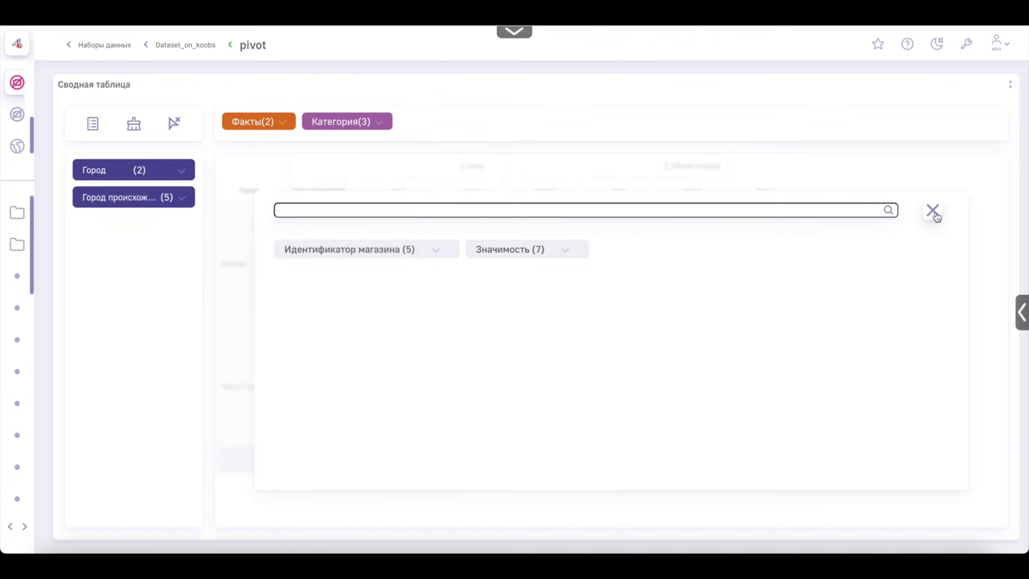
click(933, 211)
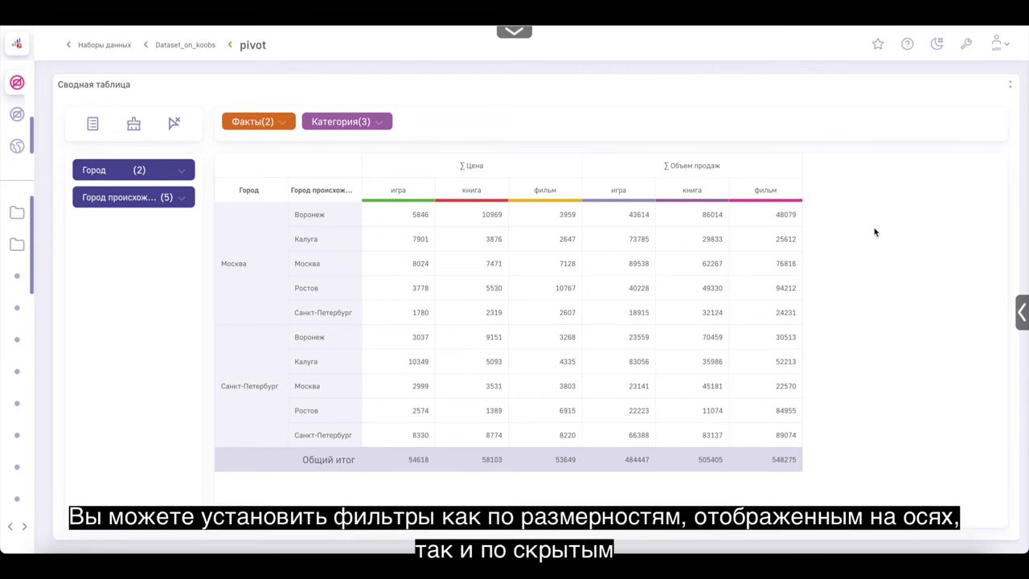
Filter Идентификатор магазина to stores 1, 4 and 5 by excluding 2 and 3
click(92, 123)
click(440, 251)
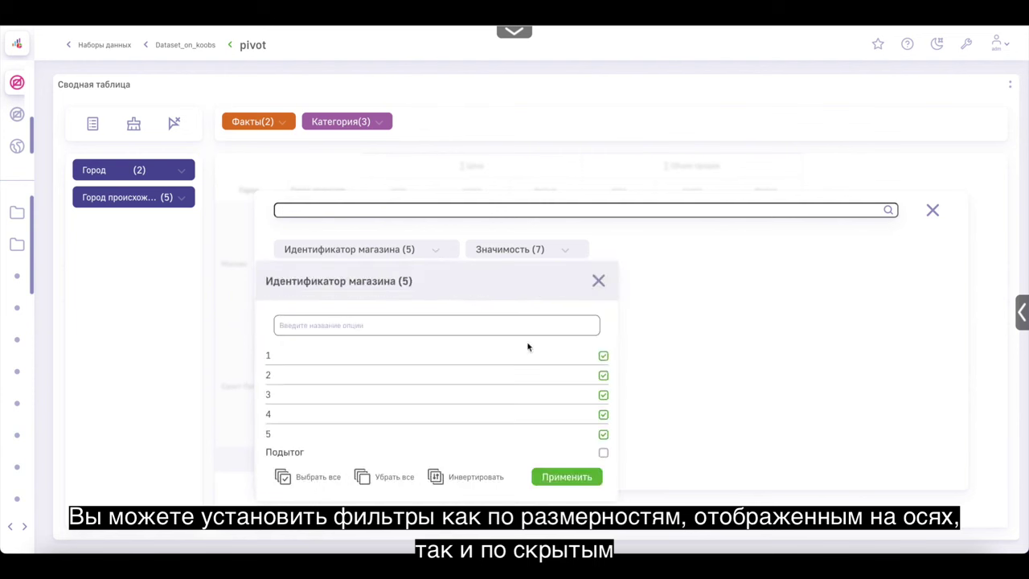
click(604, 375)
click(603, 395)
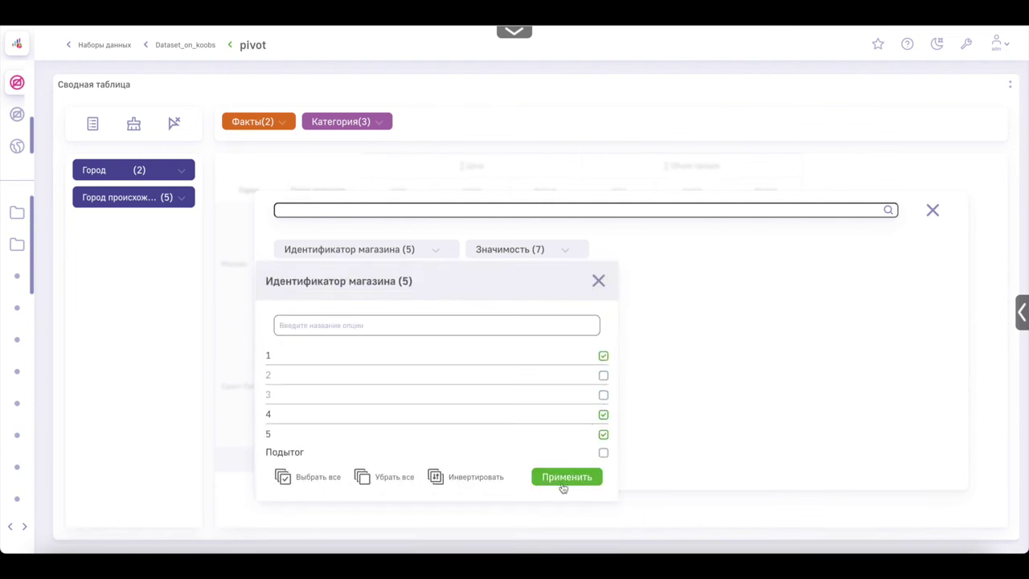
click(565, 478)
click(933, 212)
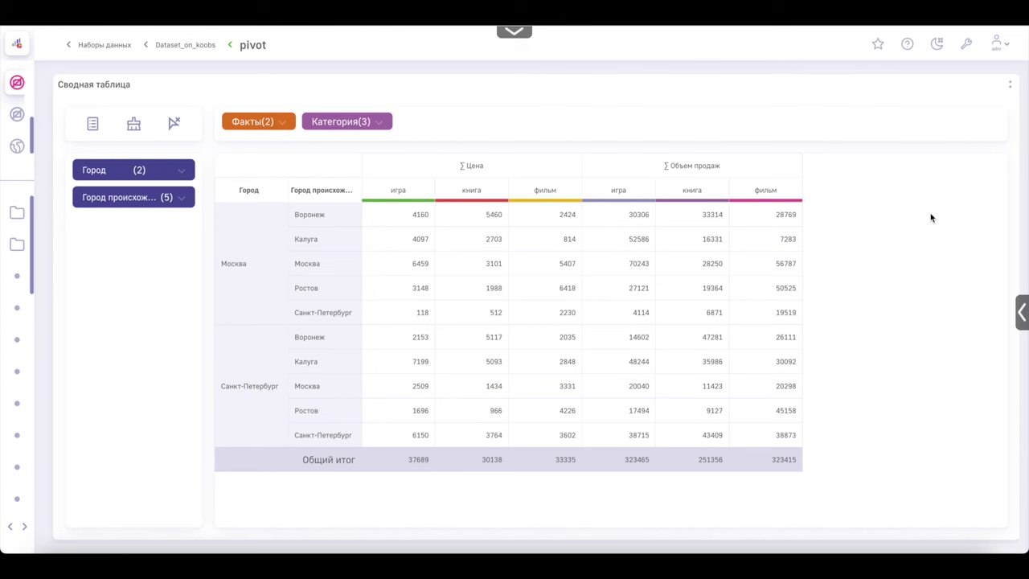
Keep rows as Город then Город происхождения and move Категория before Факты in columns
mouse_move(151, 198)
mouse_down()
mouse_move(149, 169)
mouse_move(137, 201)
mouse_up()
drag(346, 122, 175, 201)
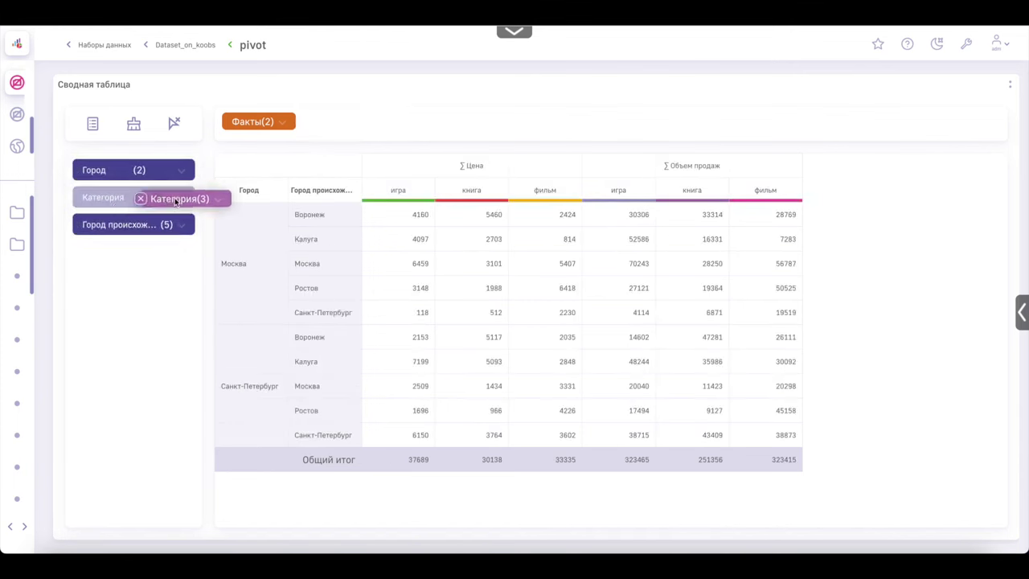
drag(103, 197, 342, 122)
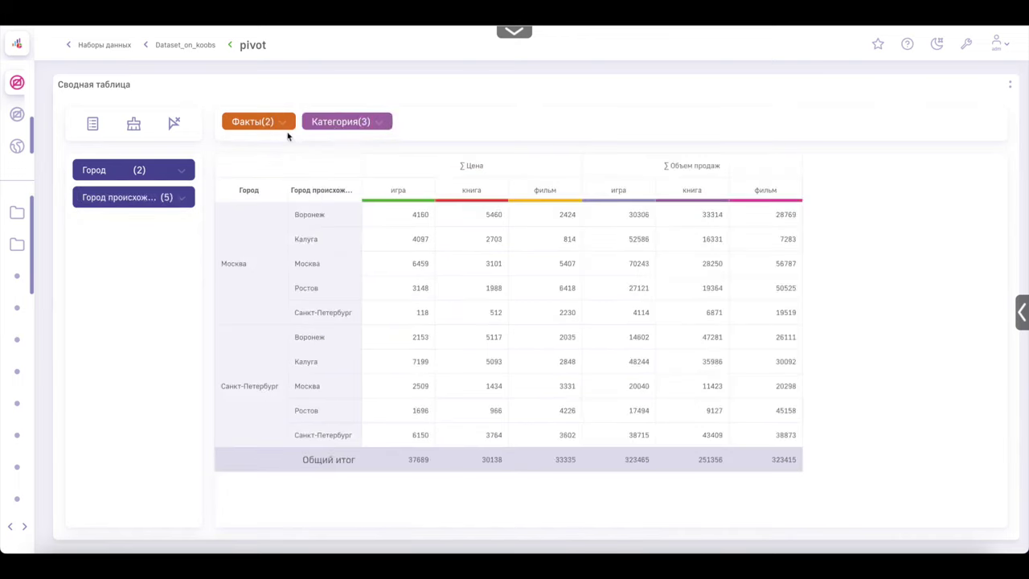
drag(258, 121, 386, 122)
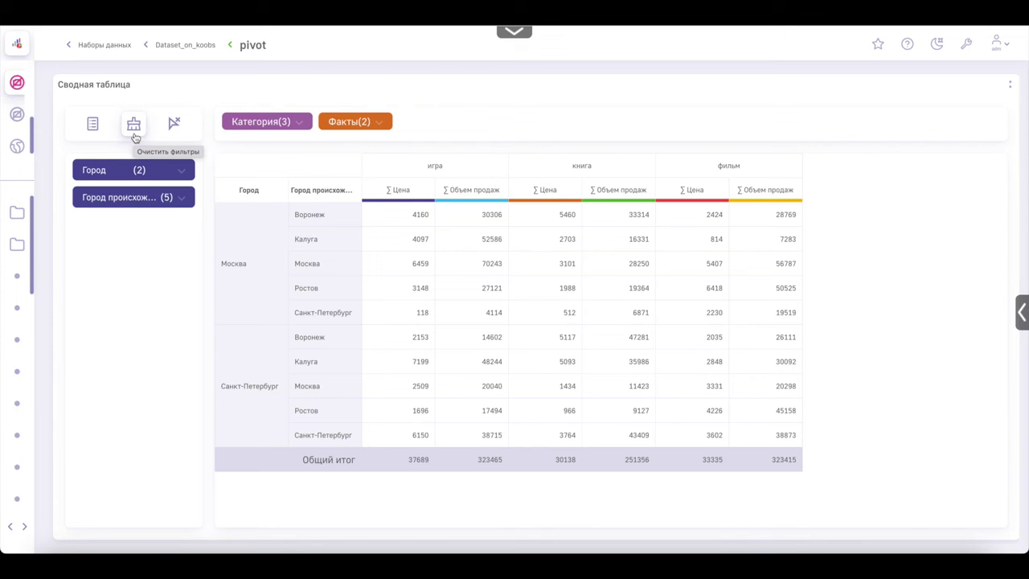
Clear all filters and axes, then put Город on rows and Категория on columns
click(134, 125)
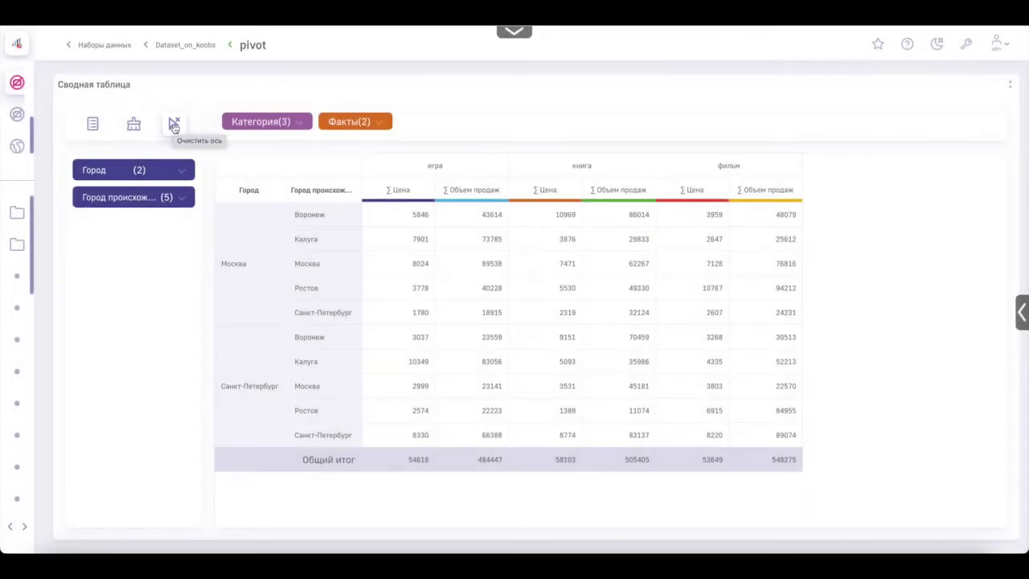
click(174, 125)
click(93, 129)
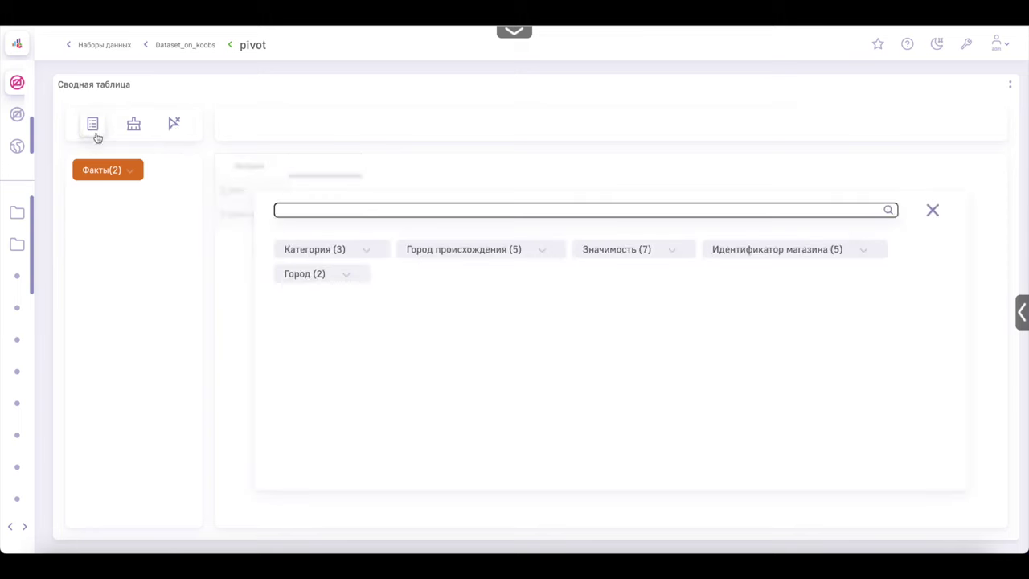
click(294, 273)
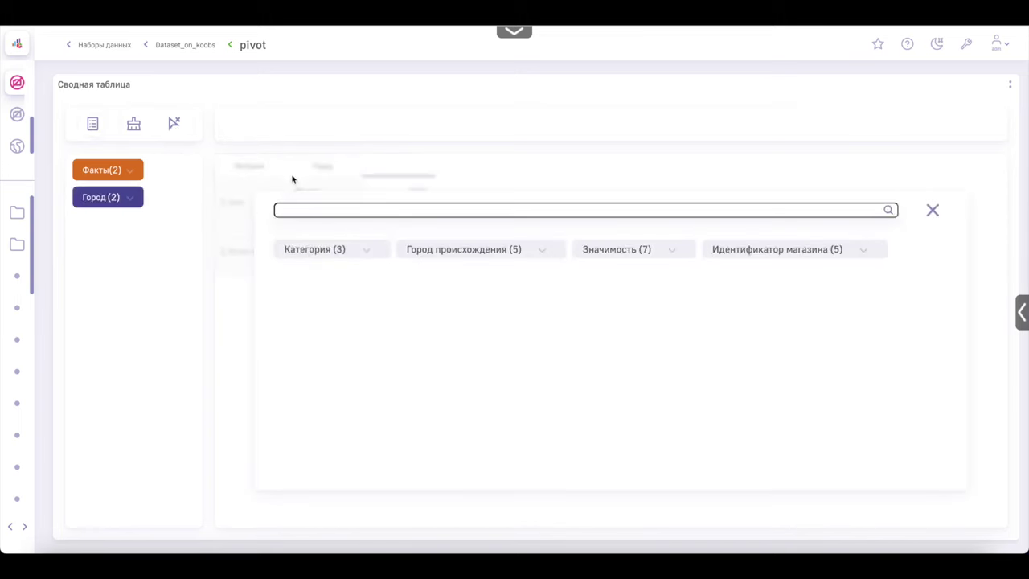
drag(271, 147, 273, 132)
click(933, 210)
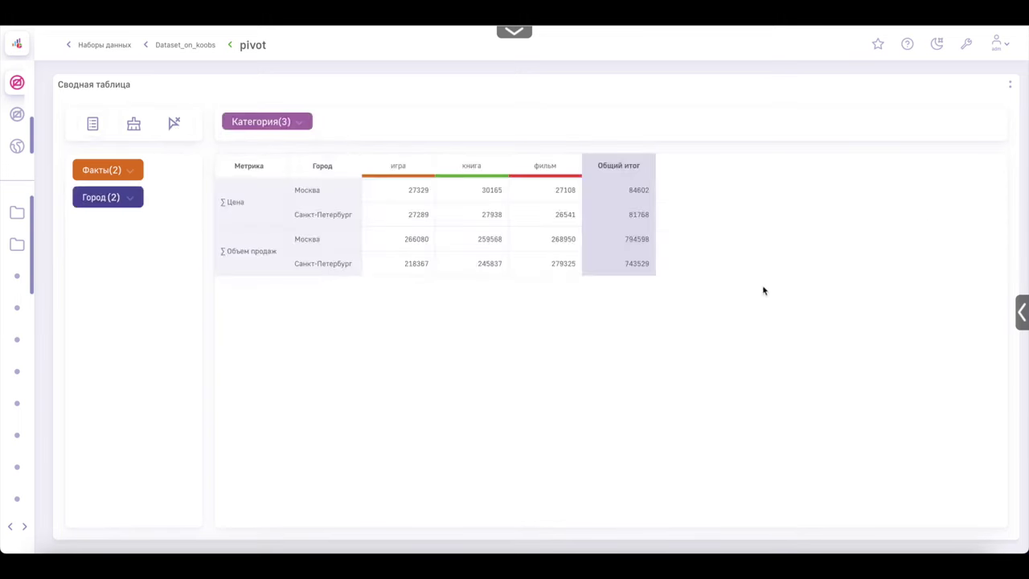
click(130, 198)
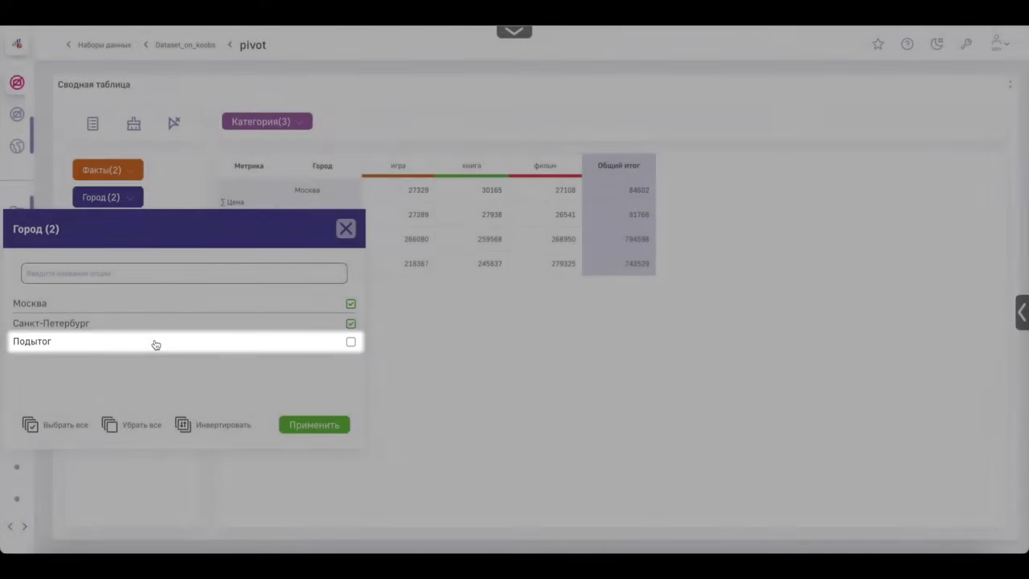
Turn on Подытог for the Город dimension and apply it
click(154, 346)
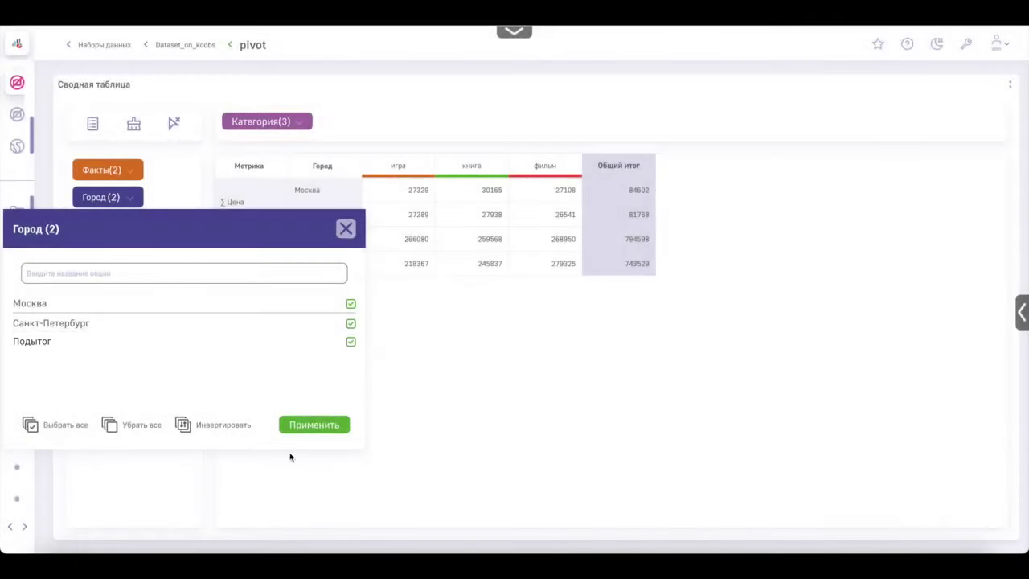
click(315, 428)
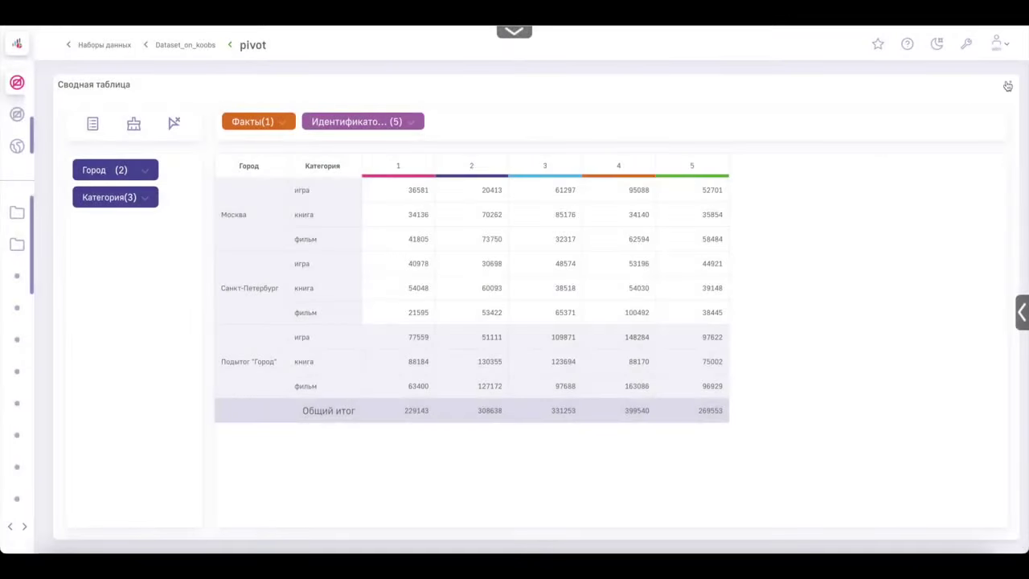
Export the pivot with Сохранить как xls and open the downloaded table (1).xlsx
click(1009, 85)
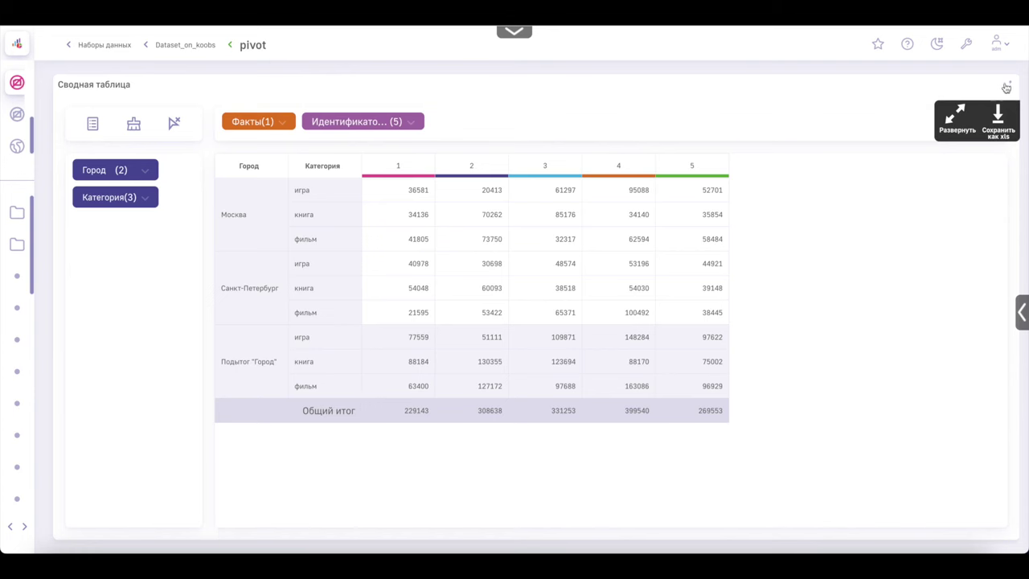
click(999, 120)
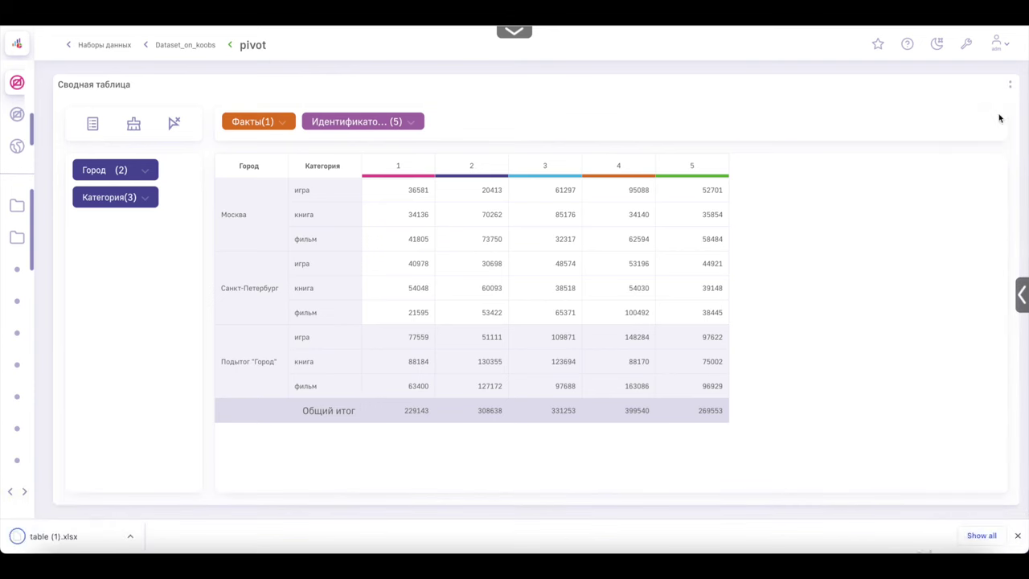
click(72, 535)
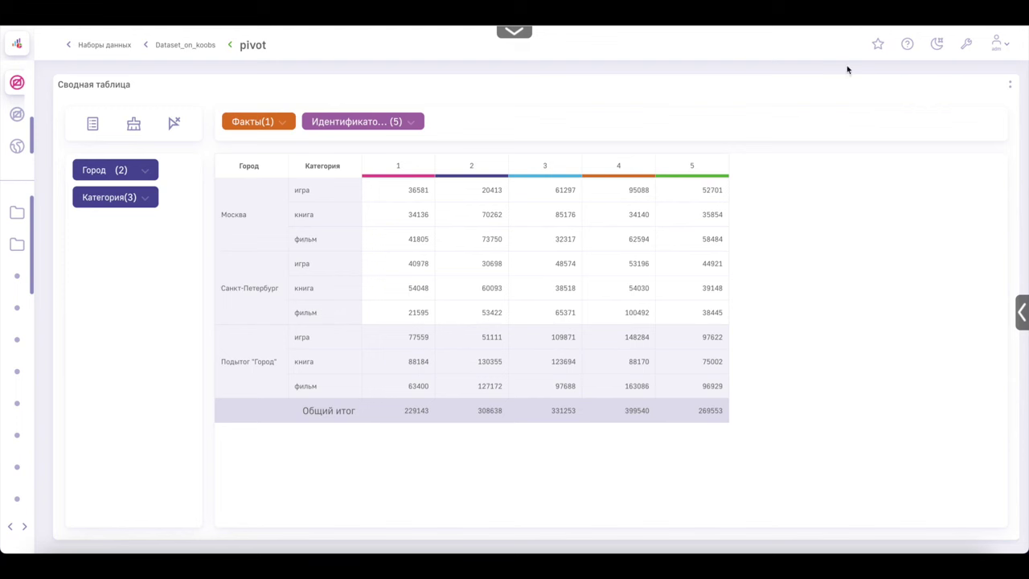
Bookmark the pivot as pivot1 into a new presentation named pivot-pres
click(877, 46)
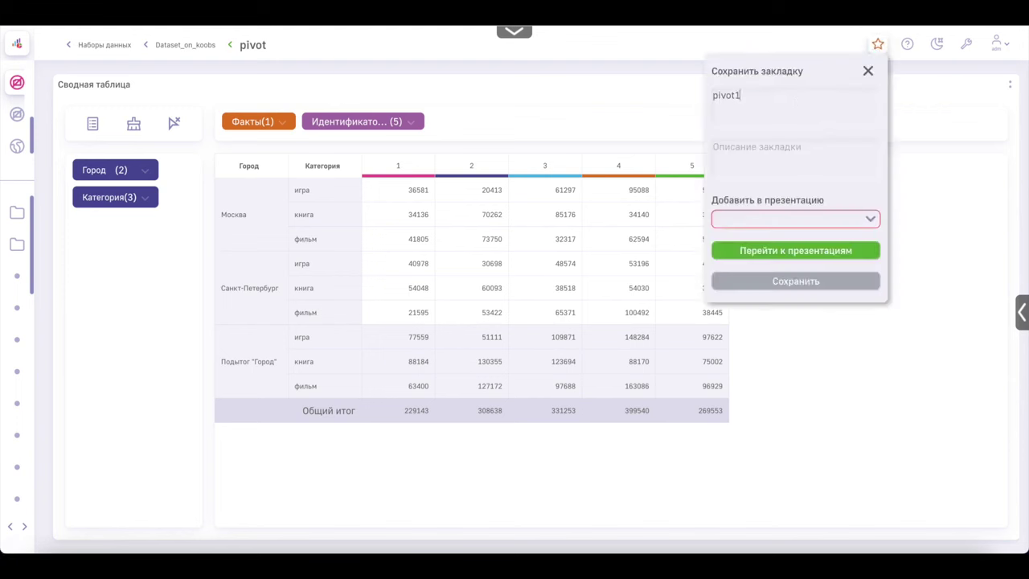
click(779, 224)
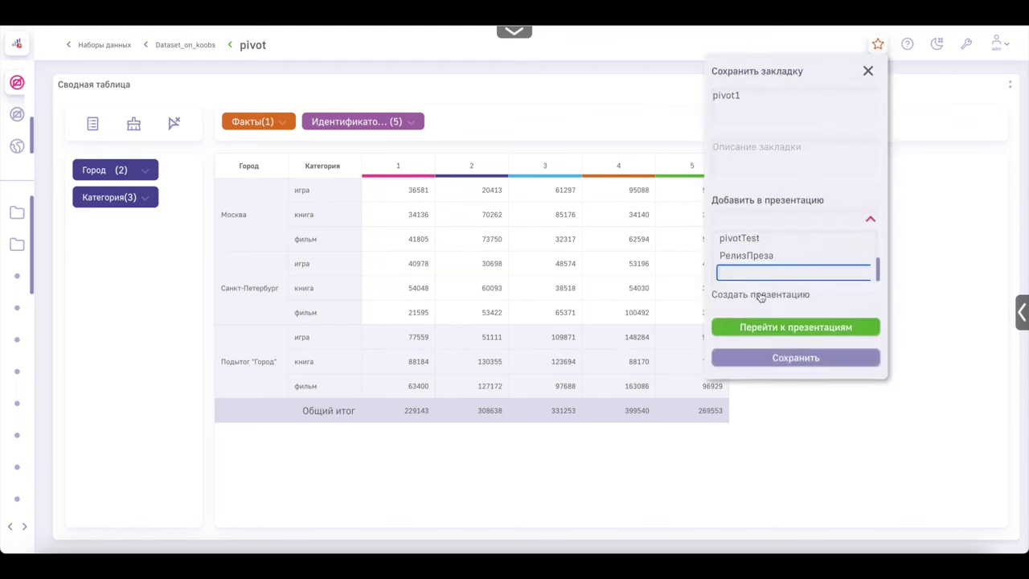
text(pivot-pres)
click(790, 363)
mouse_move(112, 197)
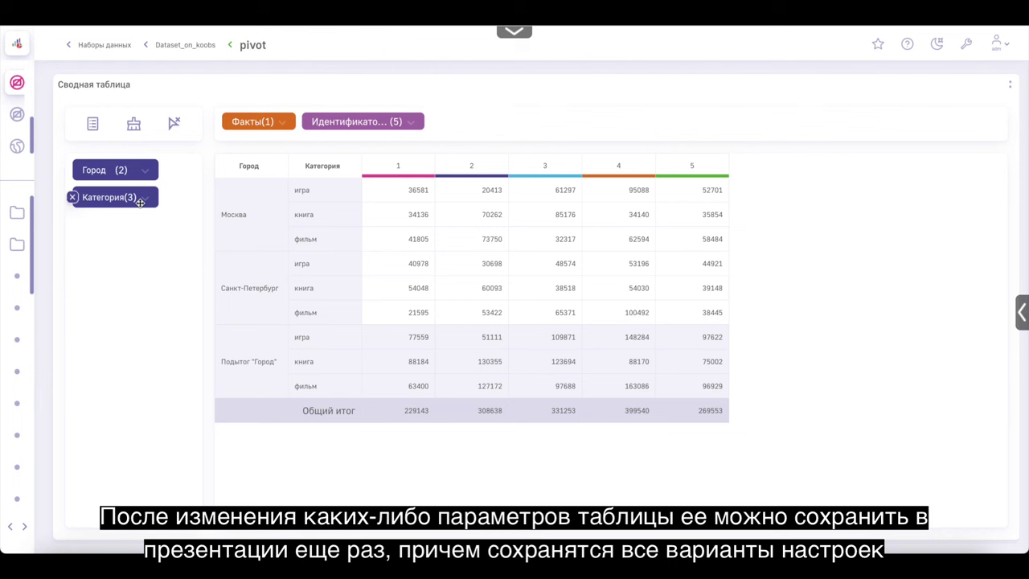
Exclude фильм from the Категория filter and apply it
click(145, 199)
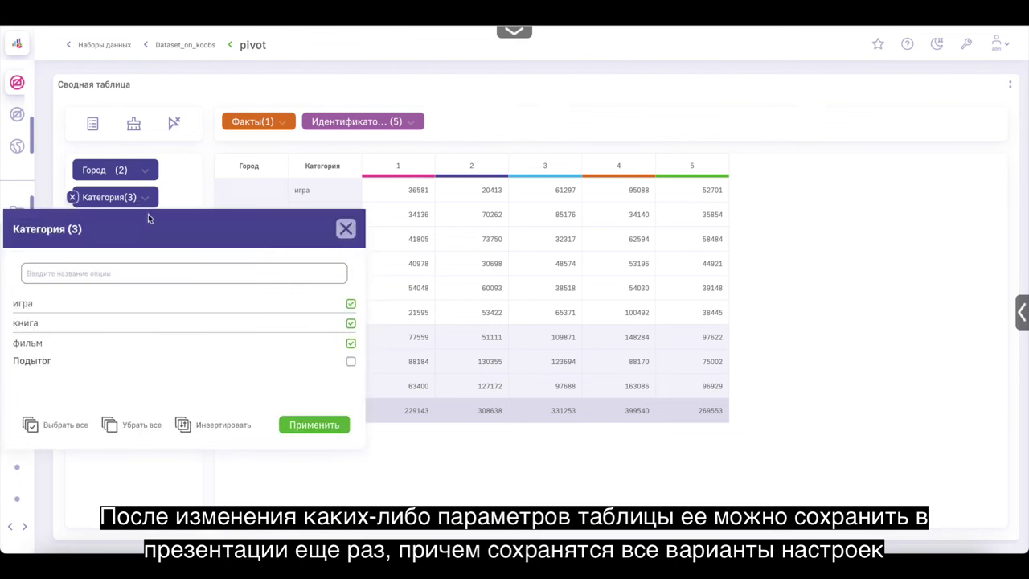
click(351, 344)
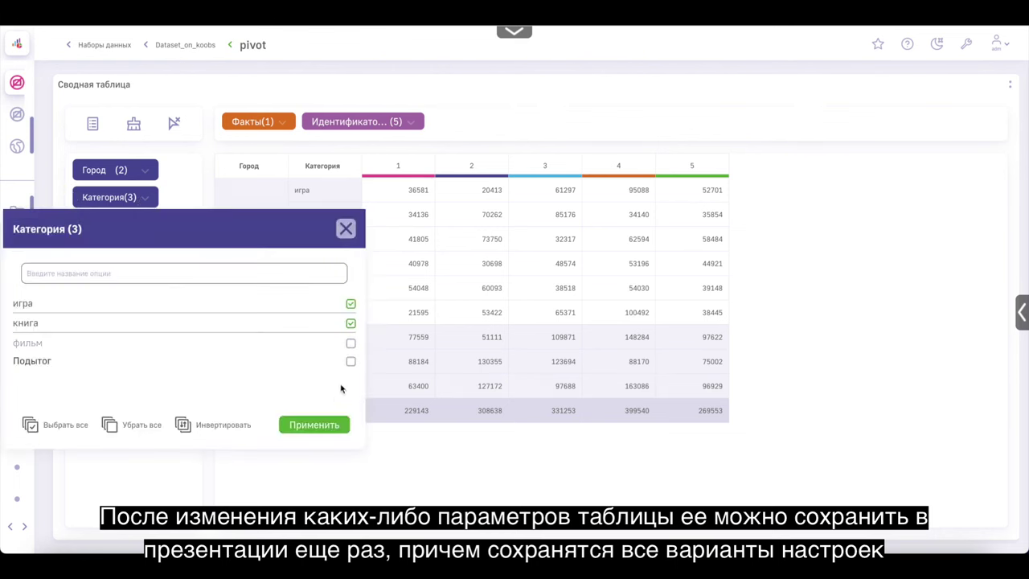
click(326, 426)
Save this filtered view as bookmark pivot2 in the same presentation
click(878, 44)
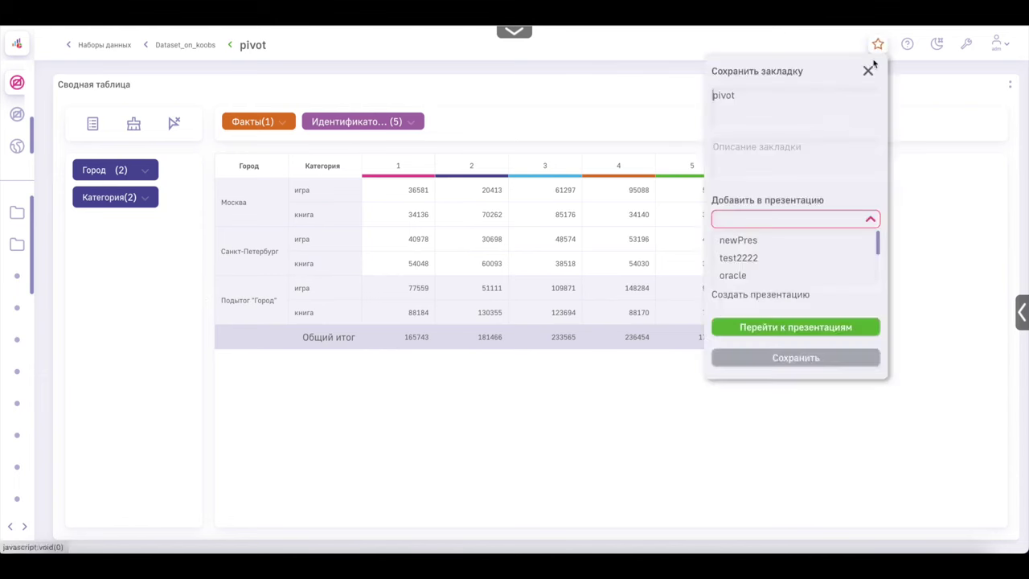
text(2)
scroll(812, 241, down, 3)
click(741, 272)
click(808, 364)
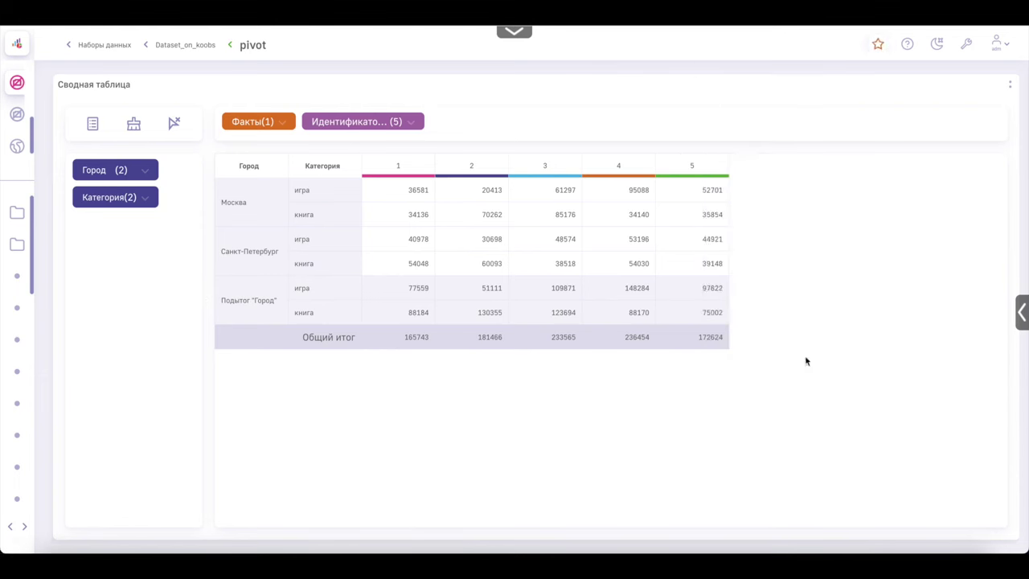
Open the presentation and go to its second slide
click(828, 329)
click(920, 397)
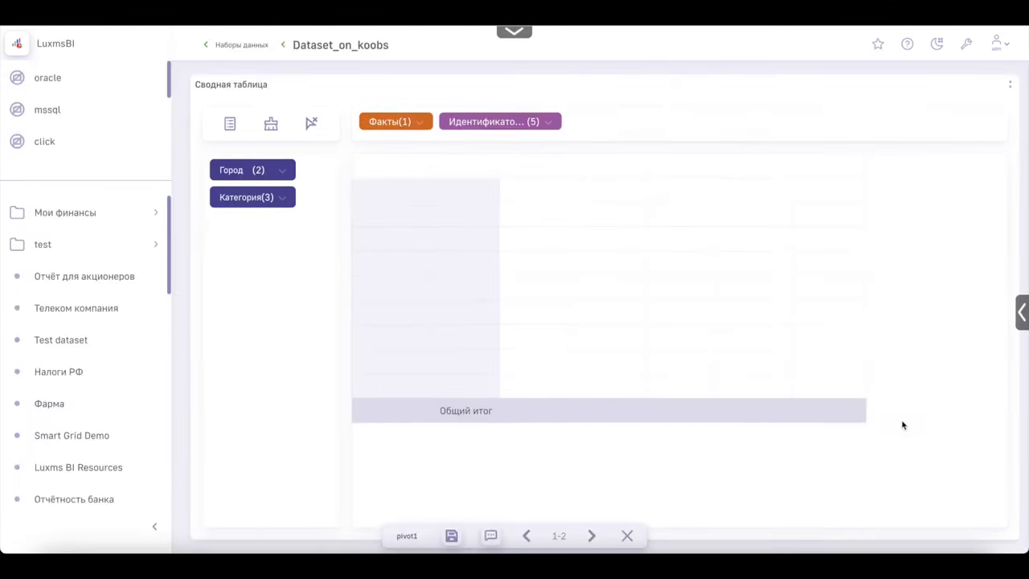
click(590, 536)
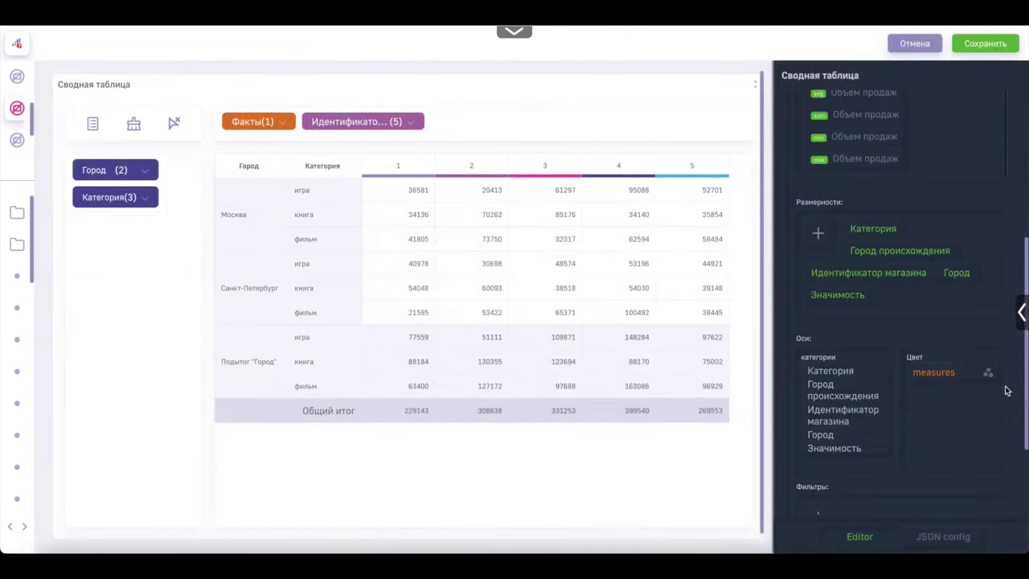
Expand Структура отчетов to review the template options, then close the widget editor
scroll(1006, 390, down, 3)
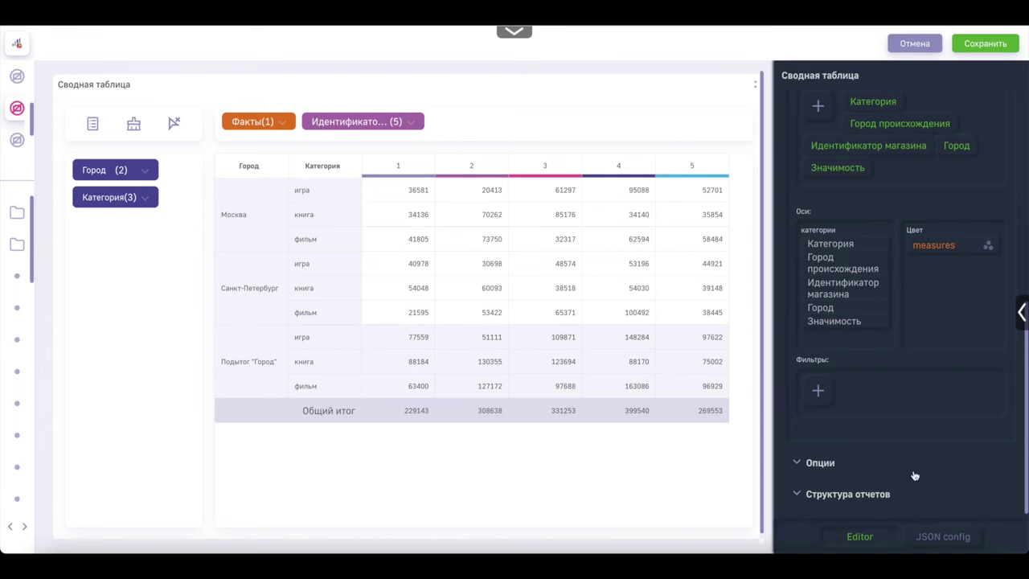
click(881, 496)
scroll(867, 468, down, 3)
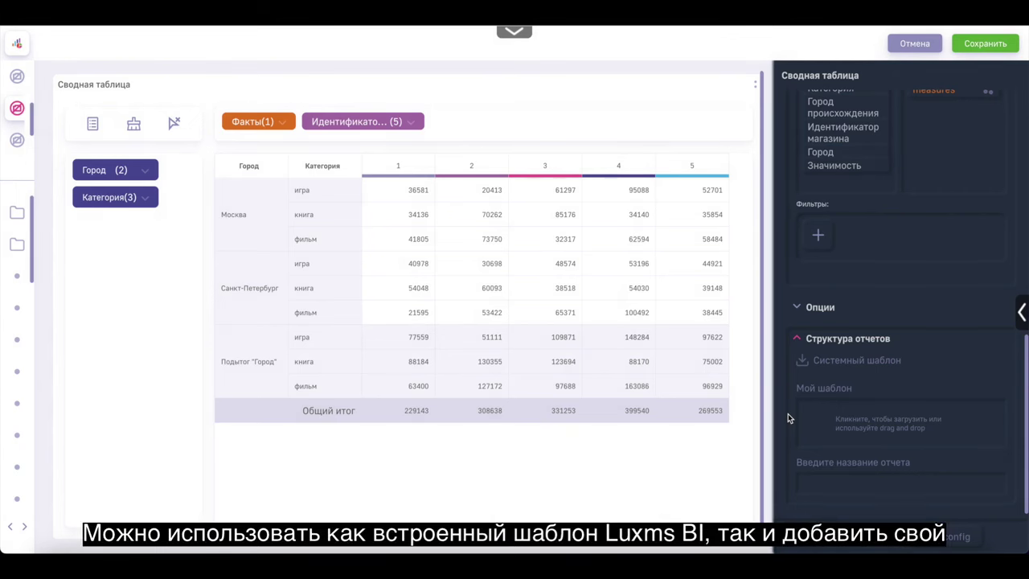
click(929, 43)
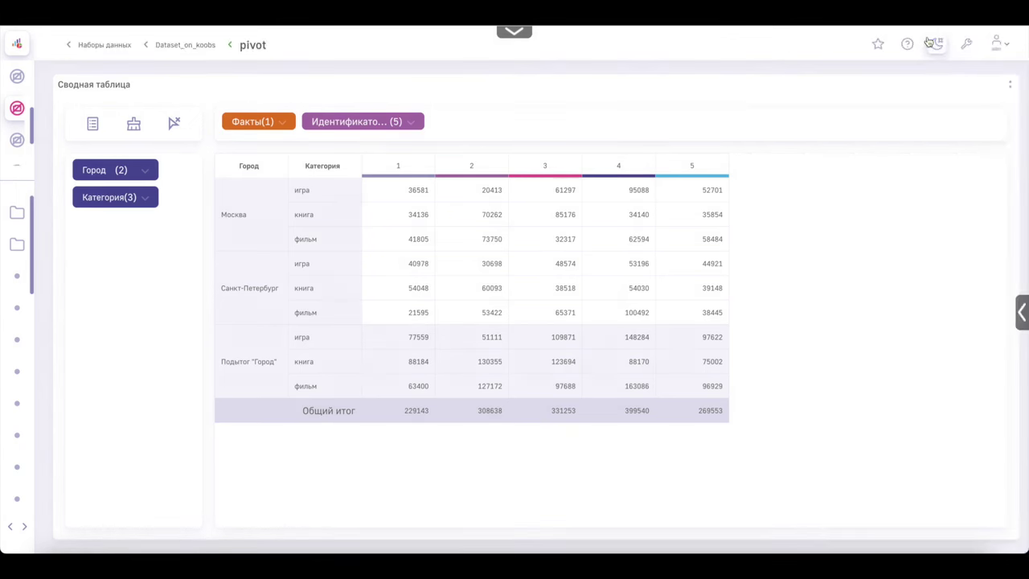